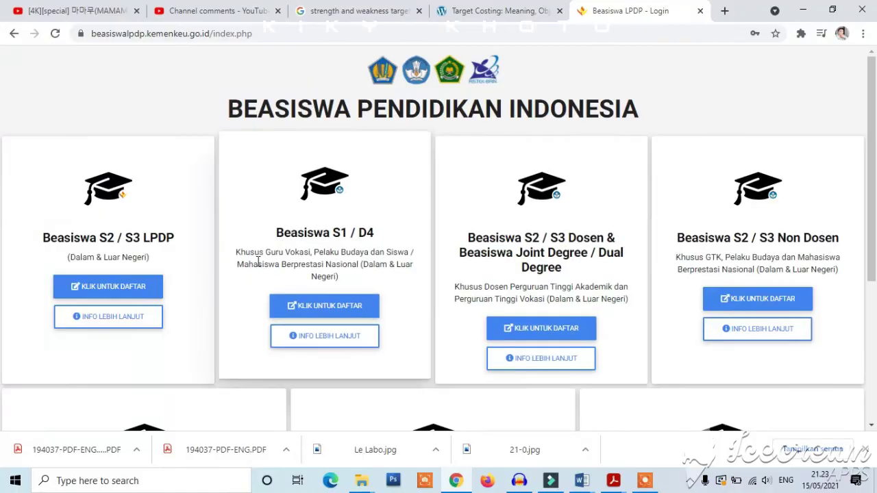
Step: Enter the S2/S3 LPDP scholarship portal, accept the scholarship registration notice and review the registered Program Beasiswa entry
left_click(134, 287)
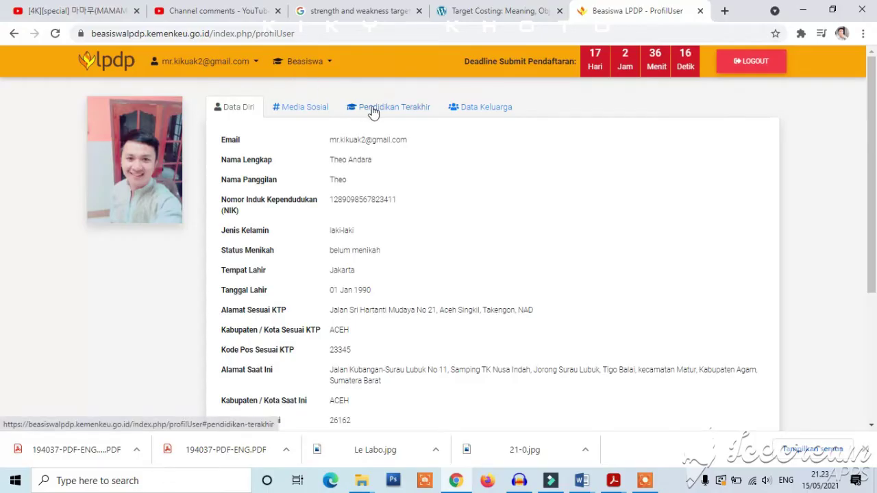
left_click(316, 72)
left_click(317, 89)
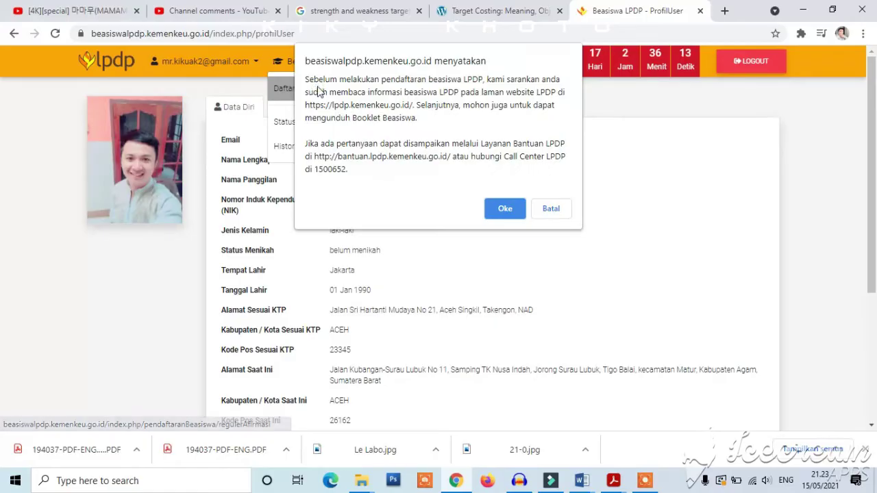
left_click(502, 210)
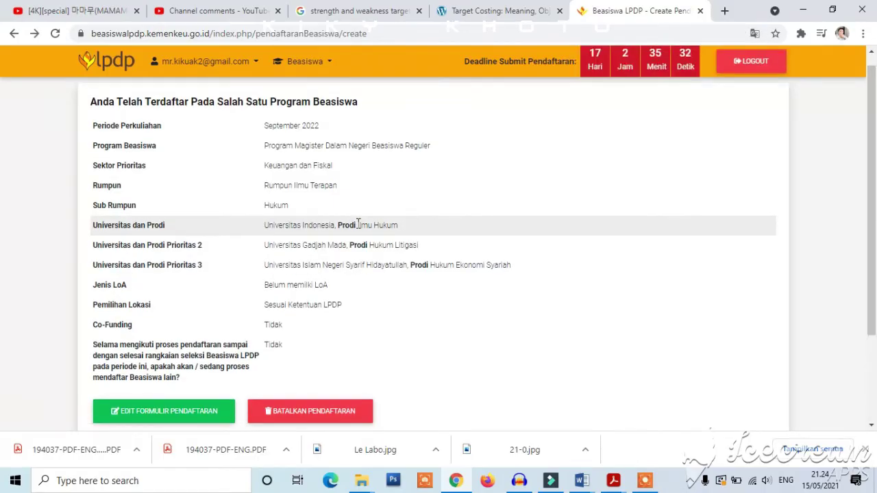
left_click_drag(264, 146, 426, 148)
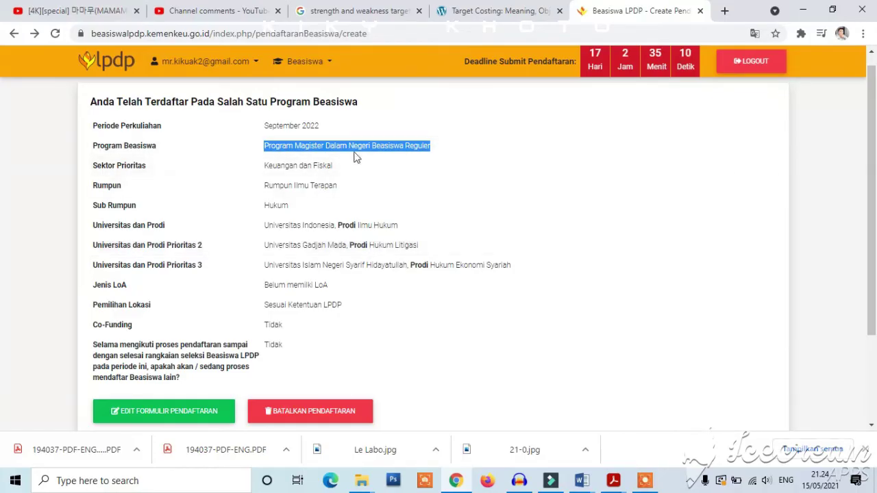
Step: Open the registration form for editing and review the Penilaian Diri and Riwayat Pendidikan dan Pekerjaan sections
left_click(177, 415)
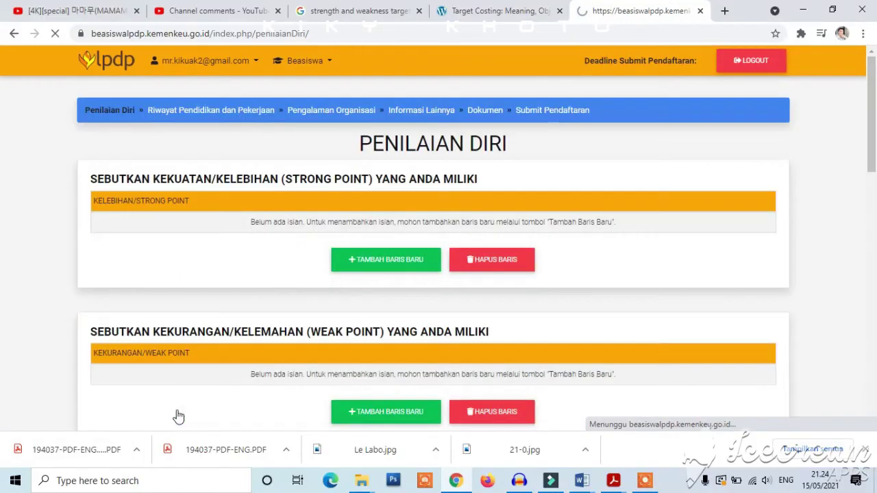
left_click_drag(869, 137, 856, 87)
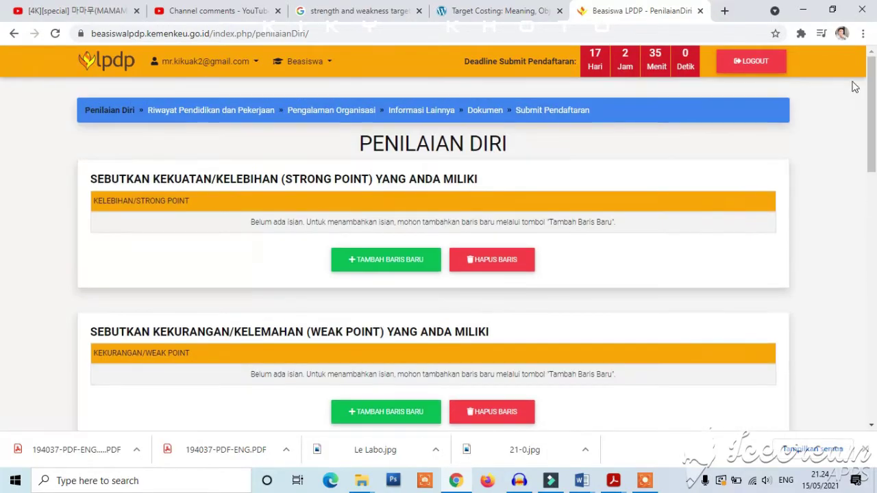
left_click(233, 111)
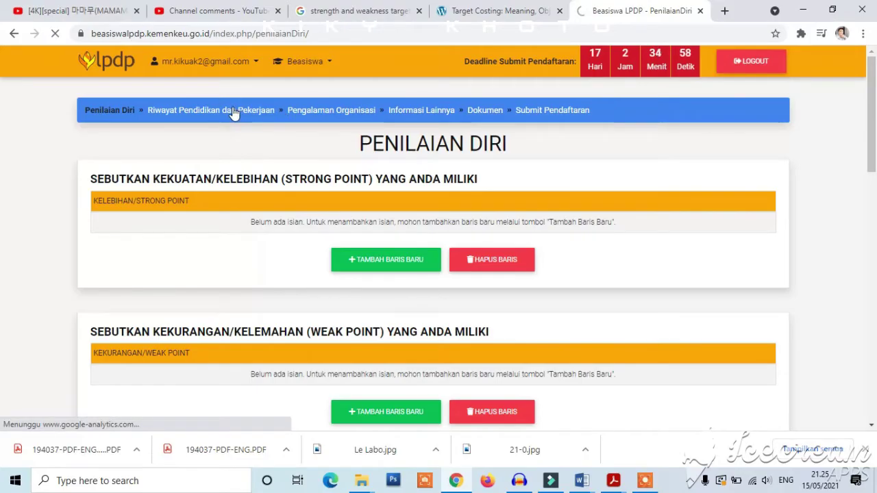
mouse_move(875, 169)
left_mouse_down()
mouse_move(875, 310)
mouse_move(866, 178)
left_mouse_up()
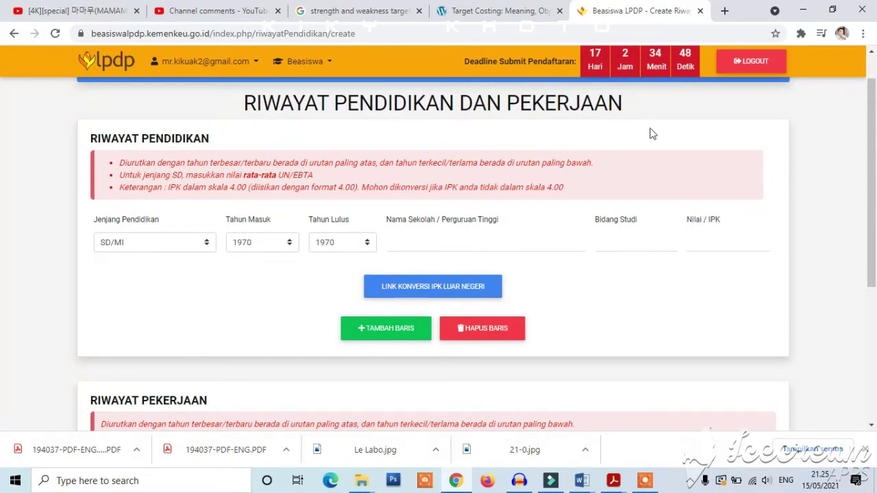
scroll(874, 104, "up", 1)
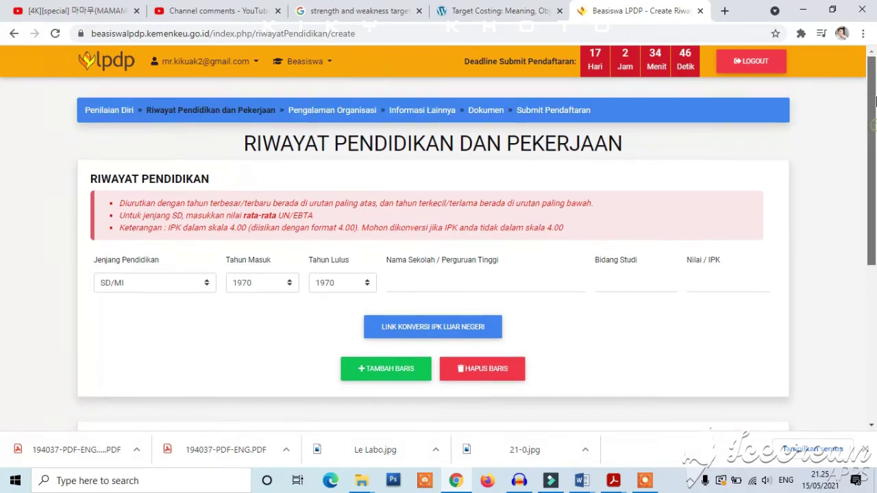
Step: Review the fields of the Pengalaman Organisasi and Informasi Lainnya sections of the application form
left_click(329, 111)
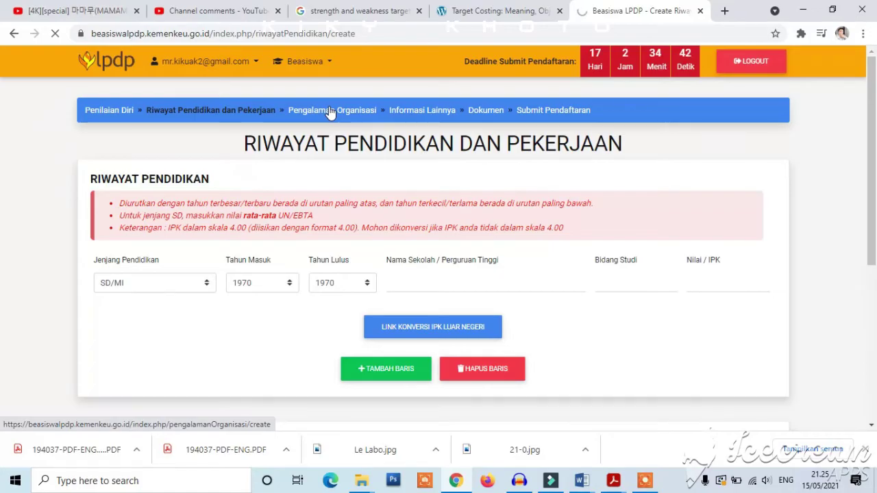
left_click_drag(874, 171, 873, 137)
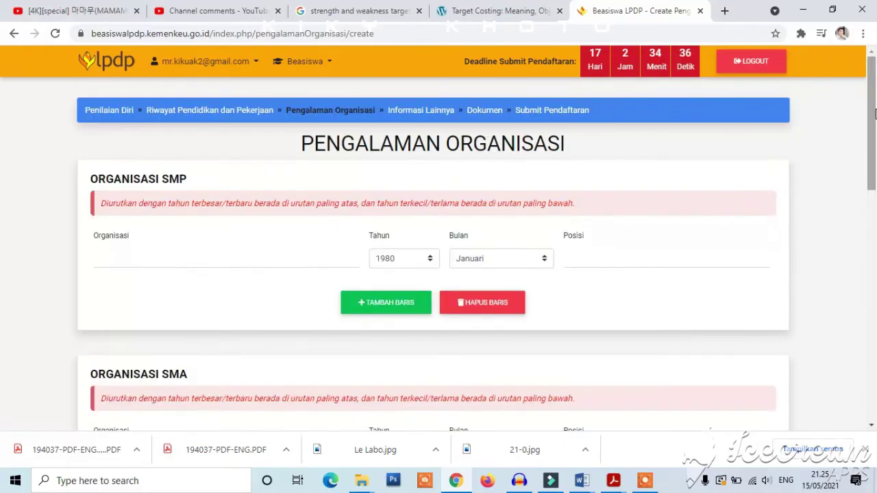
left_click(424, 113)
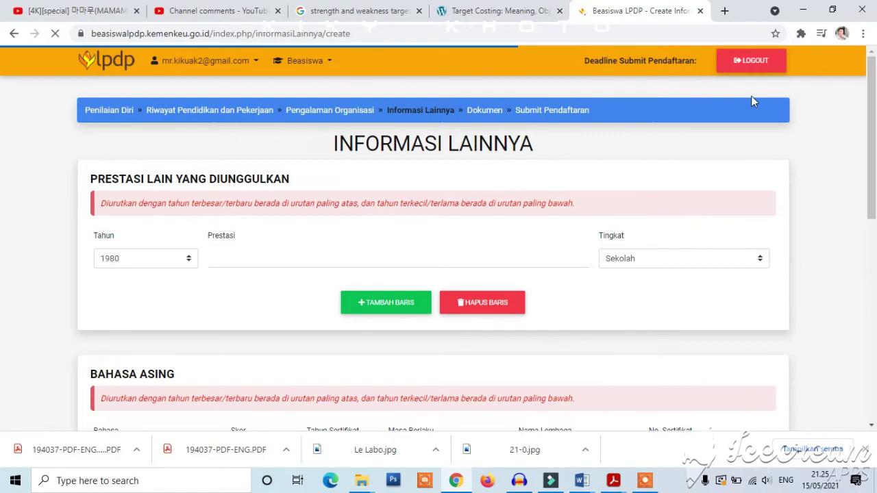
left_click_drag(873, 83, 861, 46)
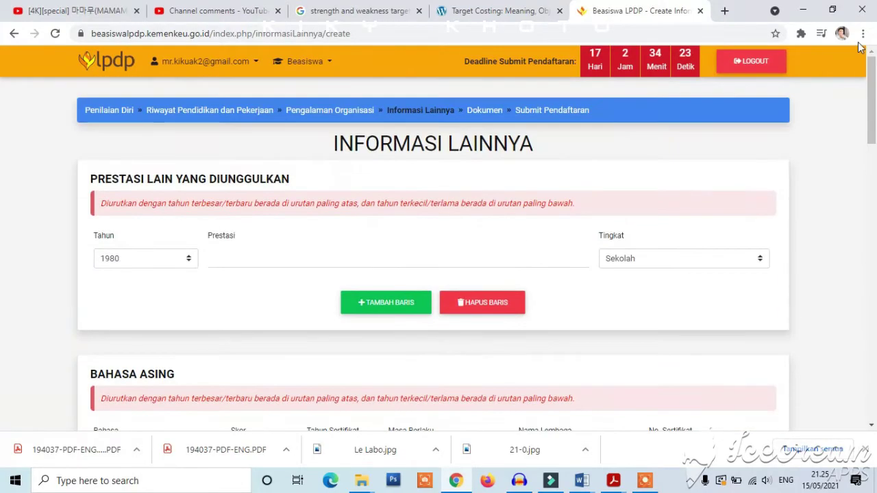
Step: Review the document upload requirements in the Dokumen section and the form summary in the Submit Pendaftaran section
left_click(484, 118)
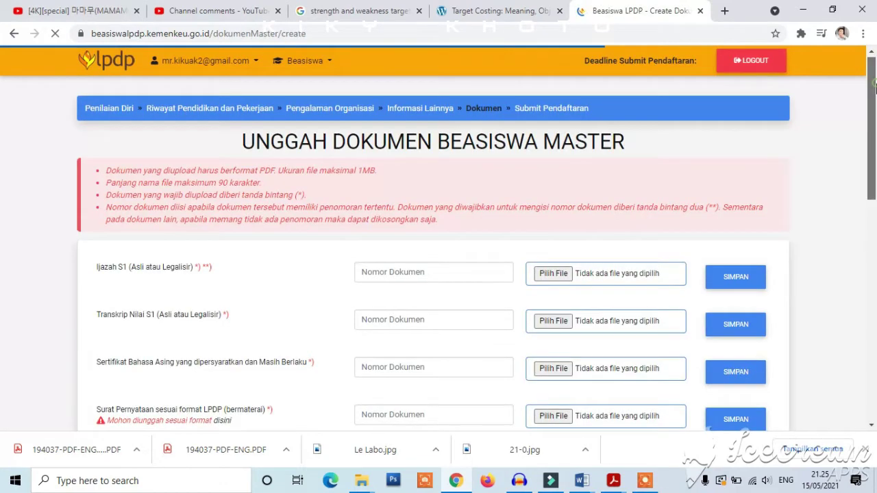
left_click_drag(875, 82, 875, 154)
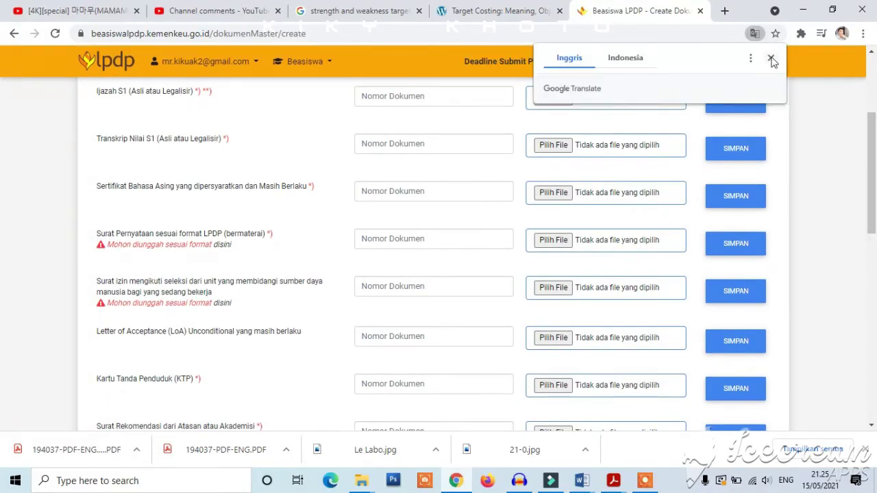
left_click(771, 59)
left_click_drag(875, 170, 868, 98)
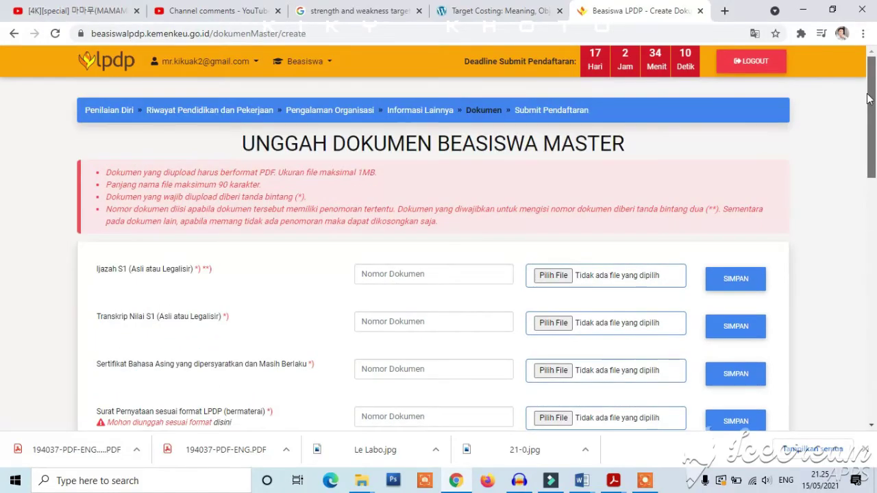
left_click(542, 111)
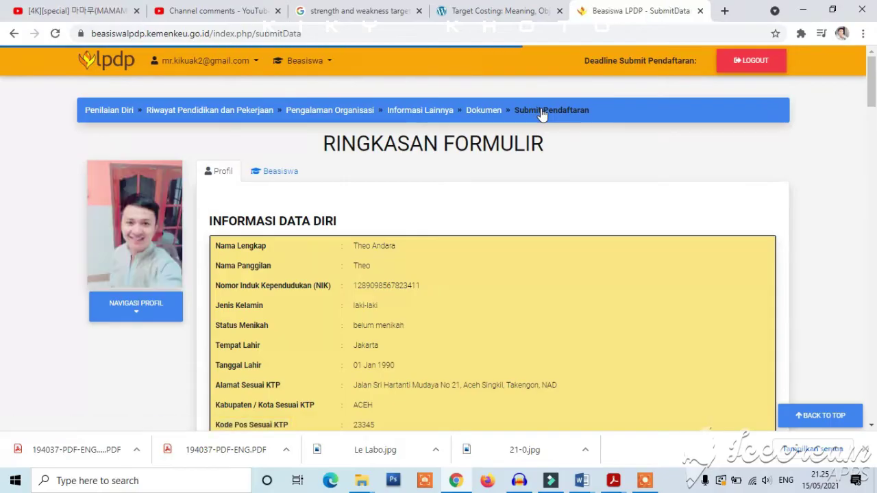
left_click_drag(872, 88, 872, 322)
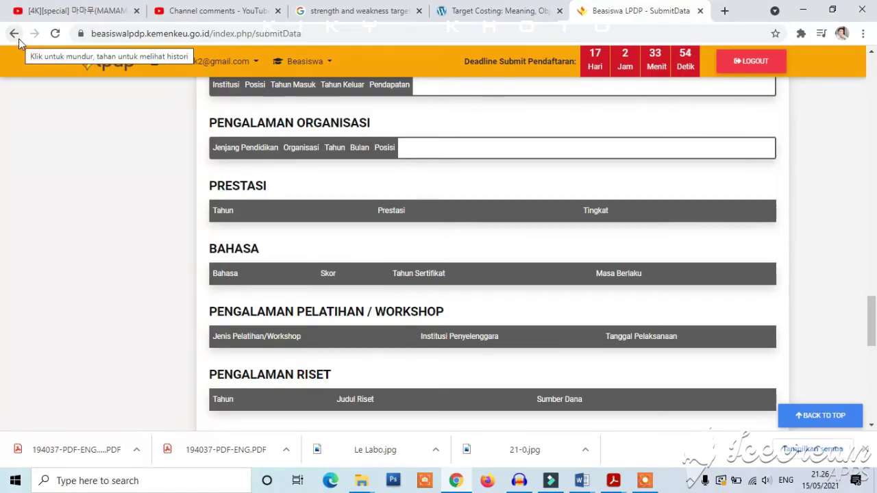
Step: Go back through the visited form sections to the applicant's profile page
left_click(14, 33)
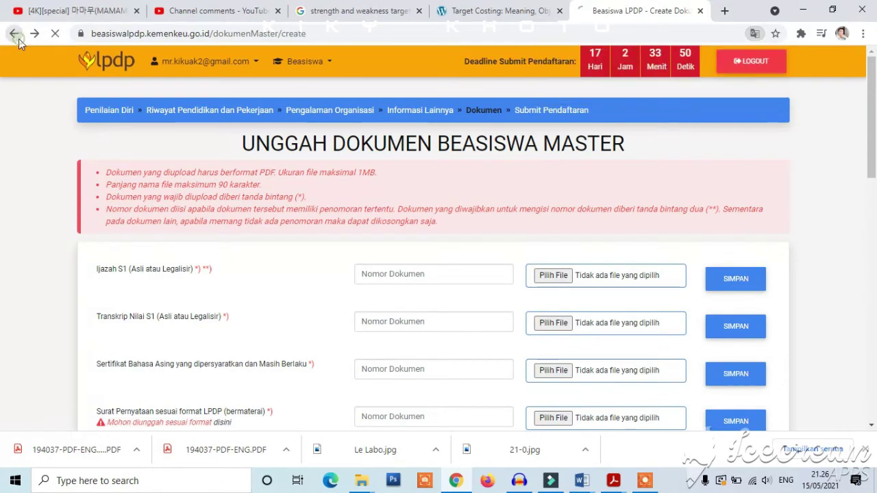
left_click(18, 39)
left_click(18, 39)
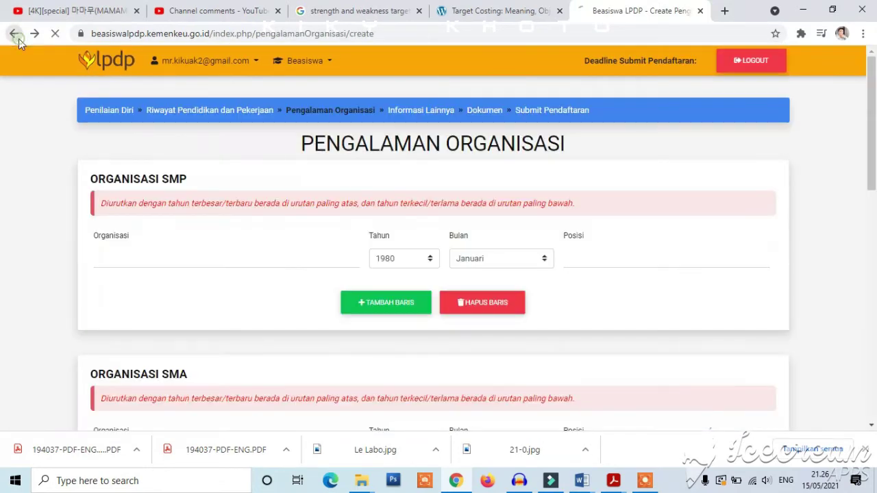
left_click(19, 39)
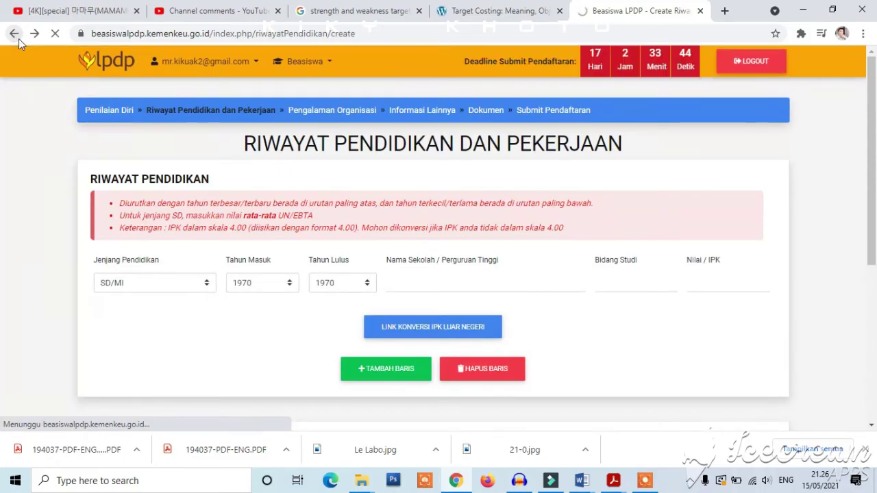
left_click(19, 39)
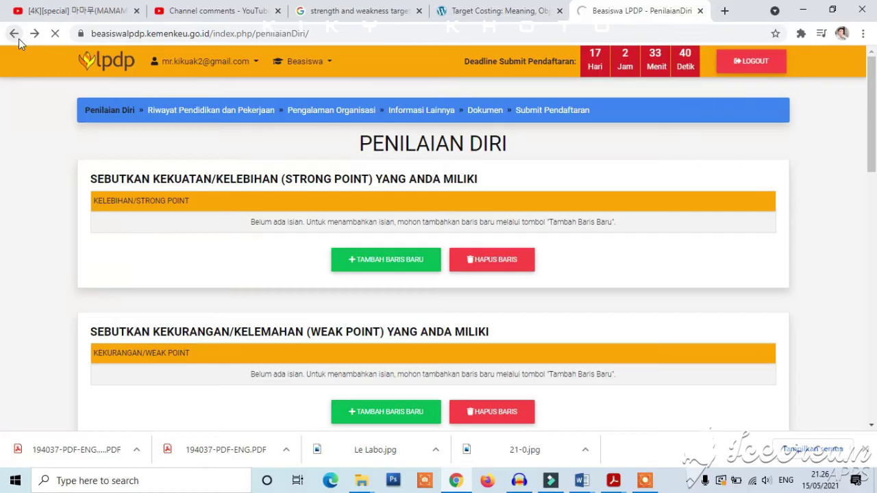
left_click(10, 39)
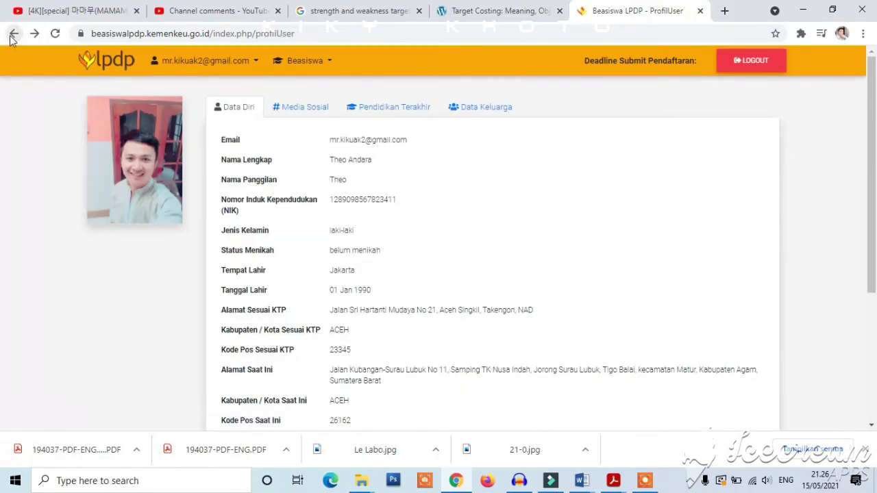
left_click(11, 38)
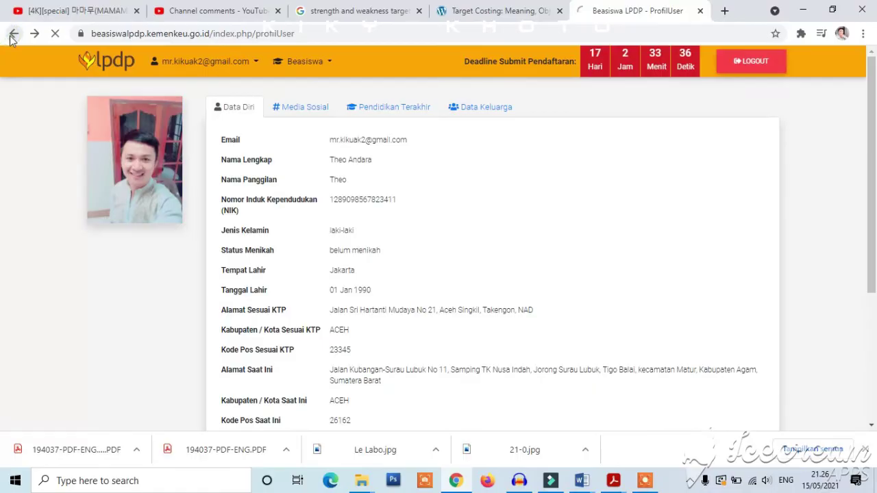
Step: Reopen the scholarship registration from the profile, accept the notice and cancel the existing registration, confirming its deletion
left_click(305, 63)
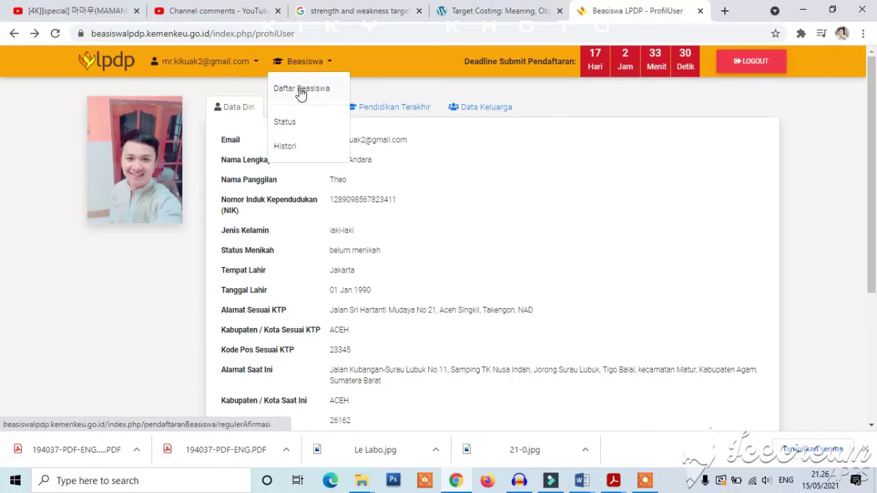
left_click(300, 92)
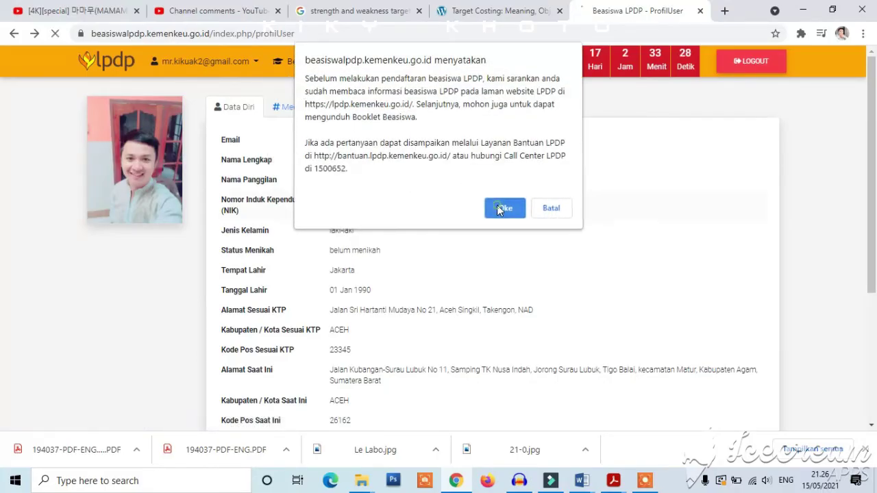
left_click(492, 206)
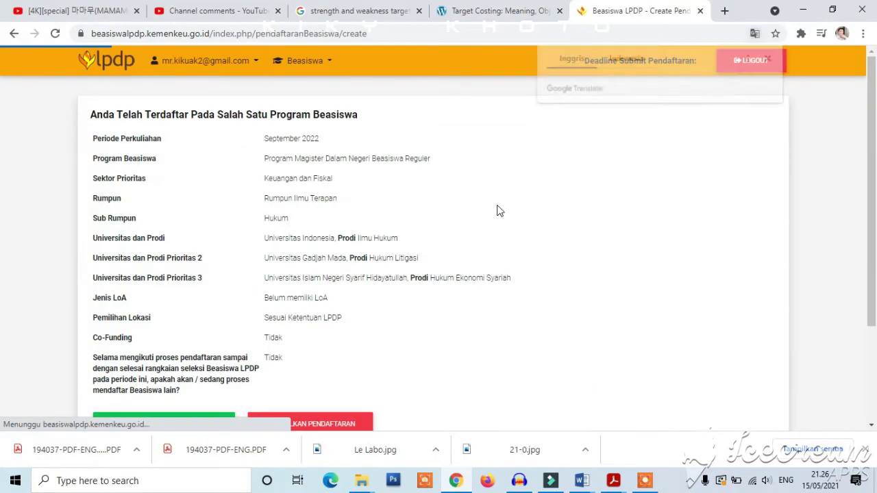
left_click_drag(874, 193, 874, 264)
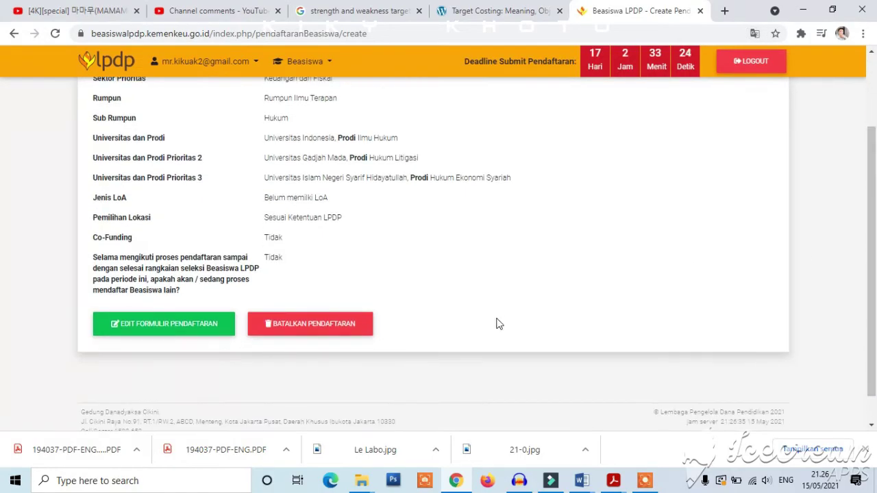
left_click(333, 326)
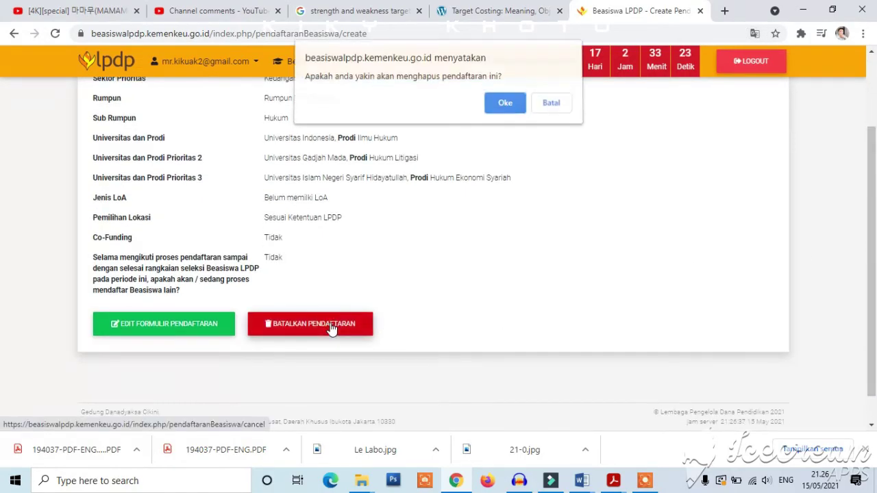
left_click(508, 106)
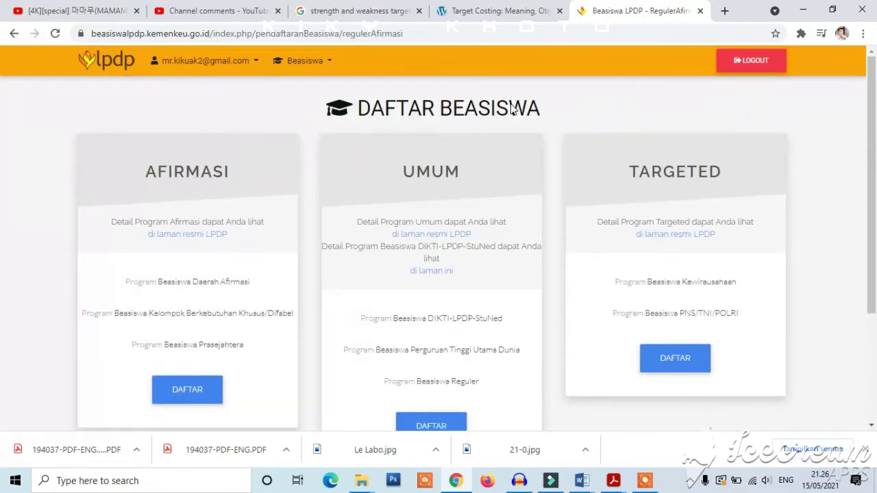
Step: Start a registration in the Umum scholarship group, declare that the photo meets the LPDP criteria and continue to step 2 of 6
left_click_drag(875, 165, 874, 206)
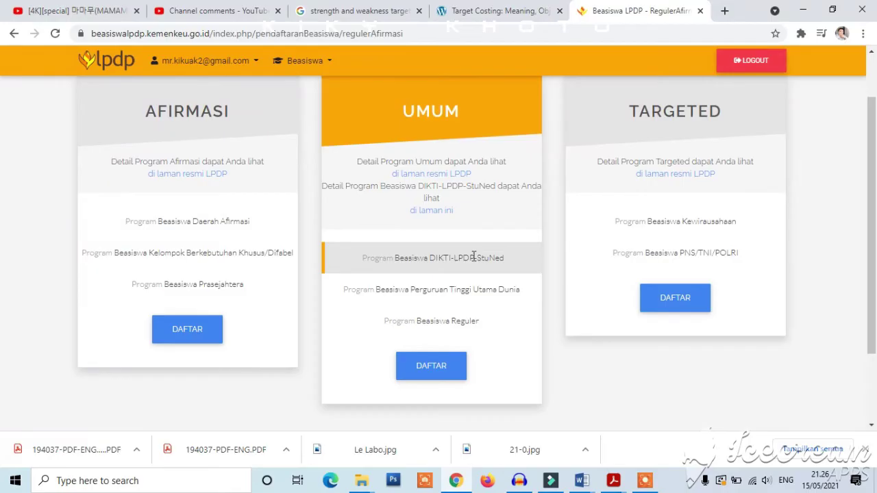
left_click(439, 379)
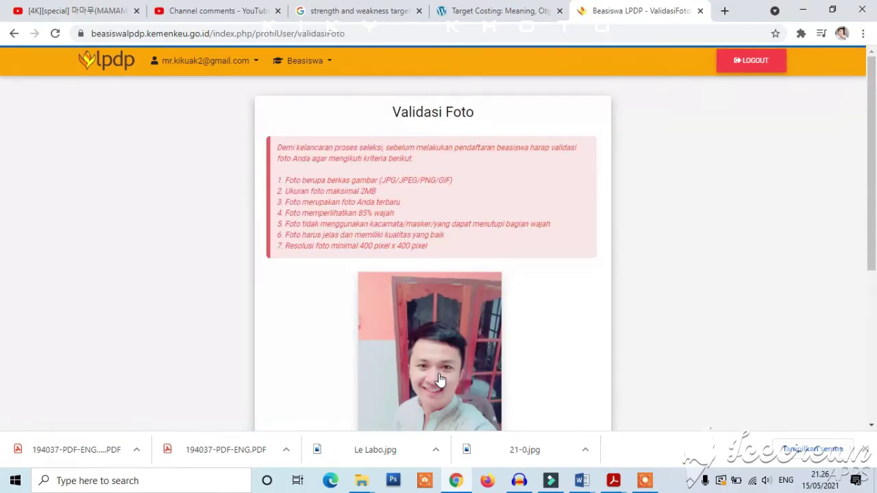
scroll(875, 194, "down", 4)
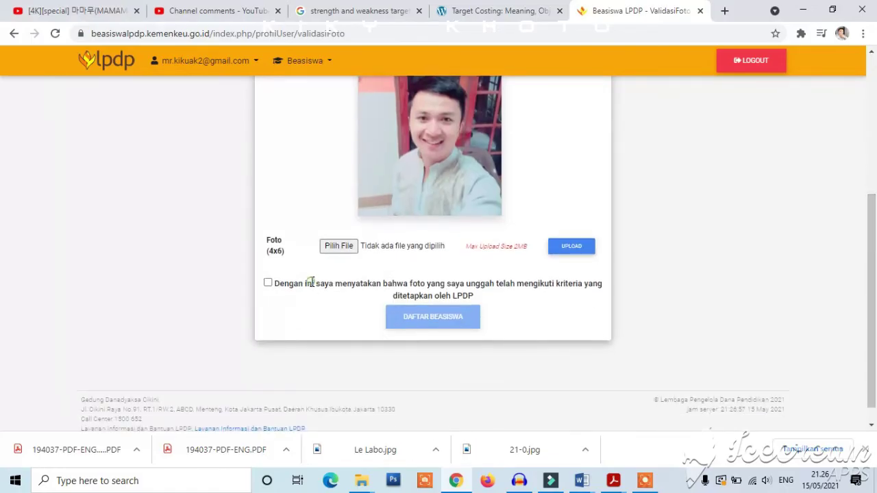
left_click(267, 283)
left_click(434, 319)
left_click(441, 352)
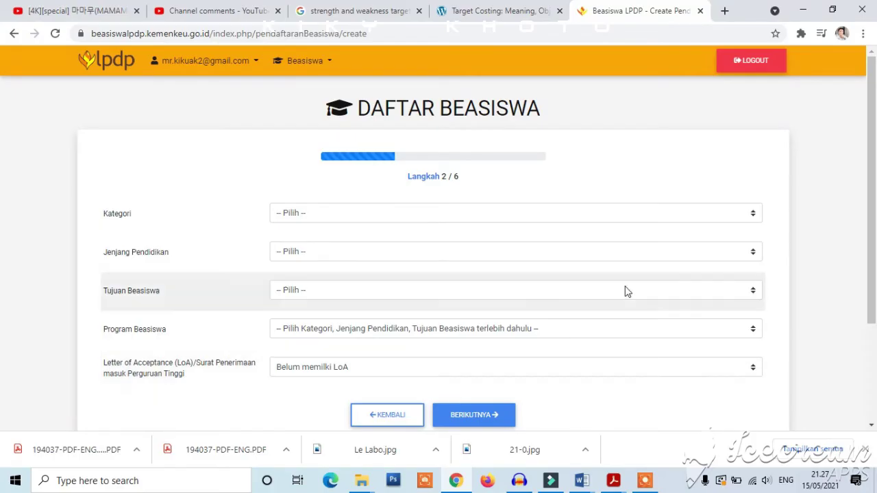
Step: Set the scholarship category to Umum, the education level to Doktor and the scholarship destination to Dalam Negeri
left_click(361, 213)
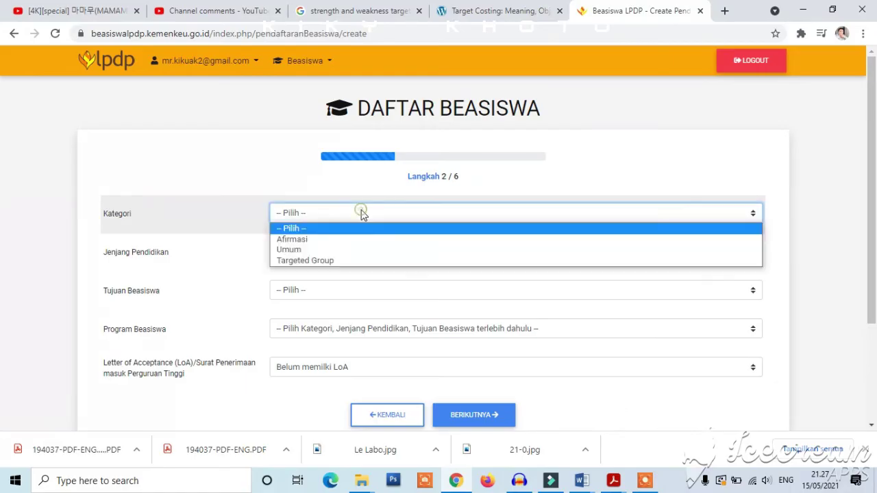
left_click(323, 250)
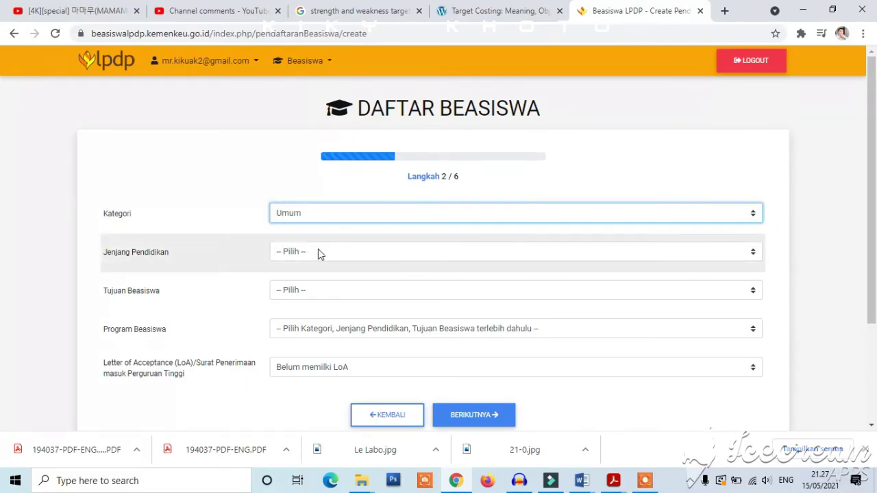
left_click(316, 251)
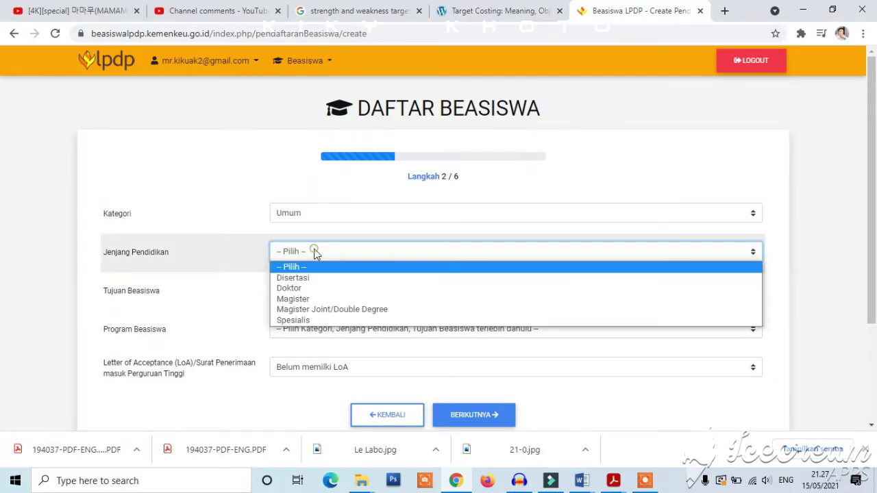
left_click(303, 288)
left_click(305, 291)
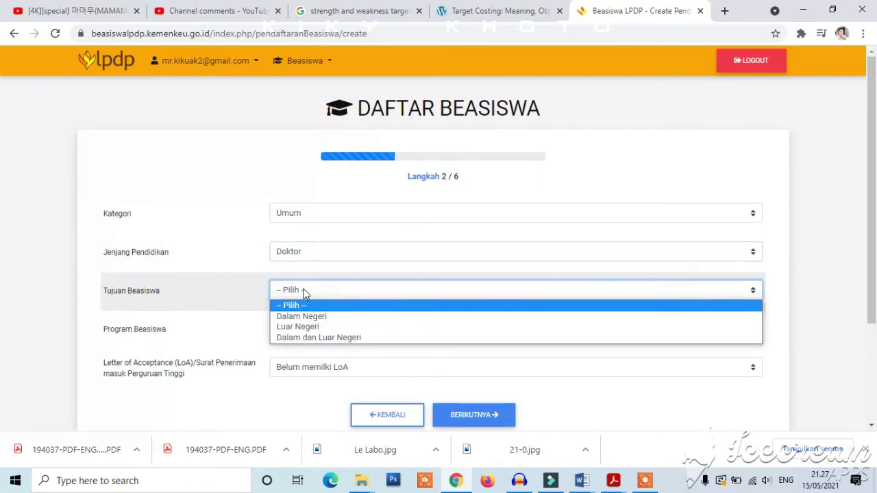
left_click(315, 314)
Step: Choose Program Doktor Dalam Negeri Beasiswa Reguler as the scholarship program and declare having an UNCONDITIONAL Letter of Acceptance
left_click(328, 334)
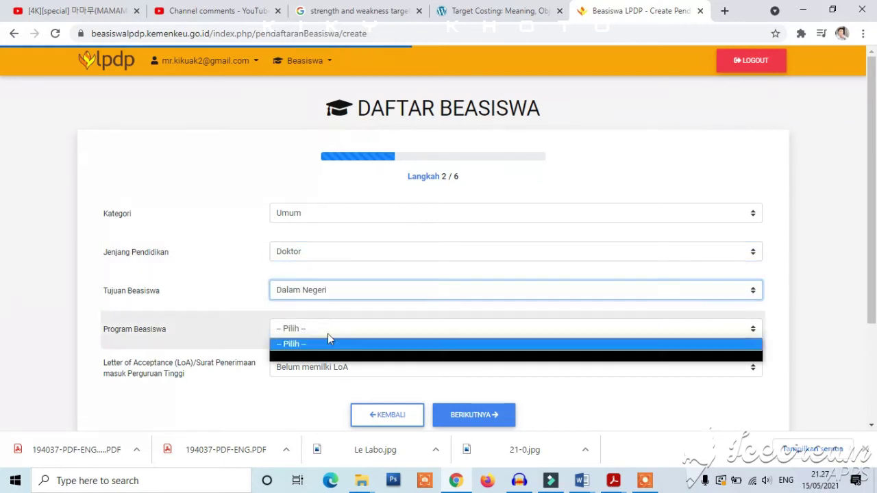
left_click(330, 351)
left_click(332, 363)
left_click(329, 381)
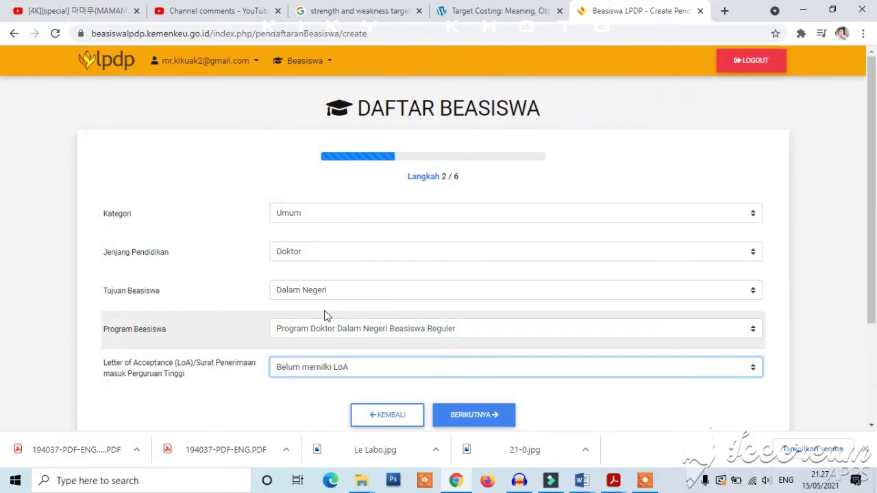
left_click(309, 367)
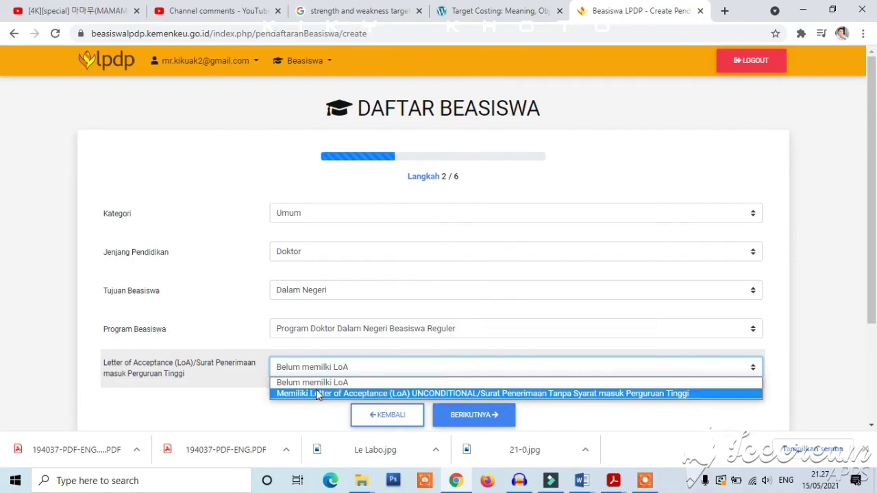
left_click(316, 394)
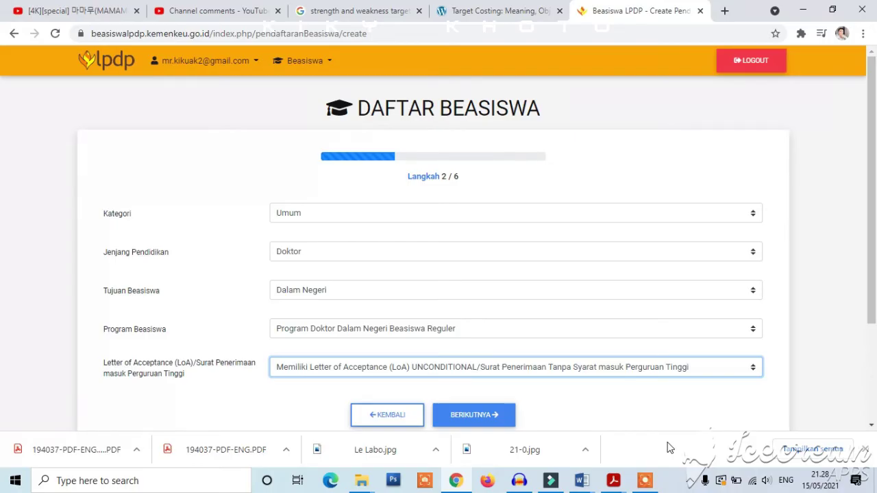
left_click(342, 367)
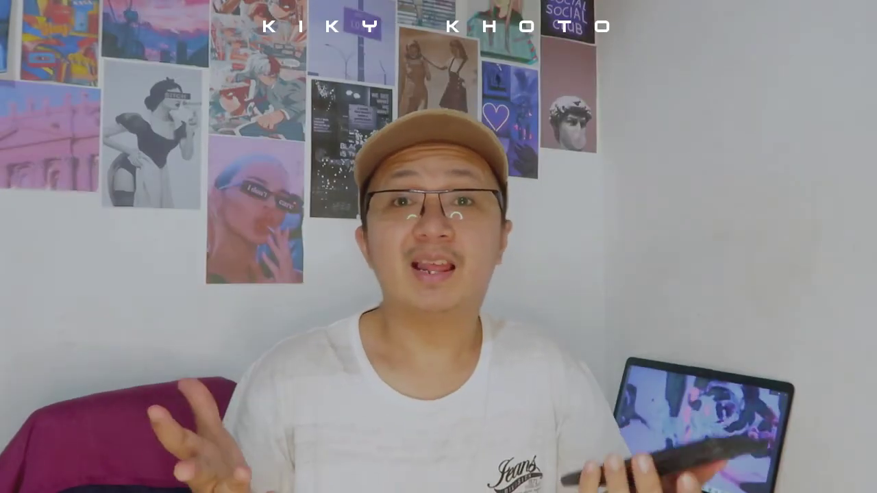